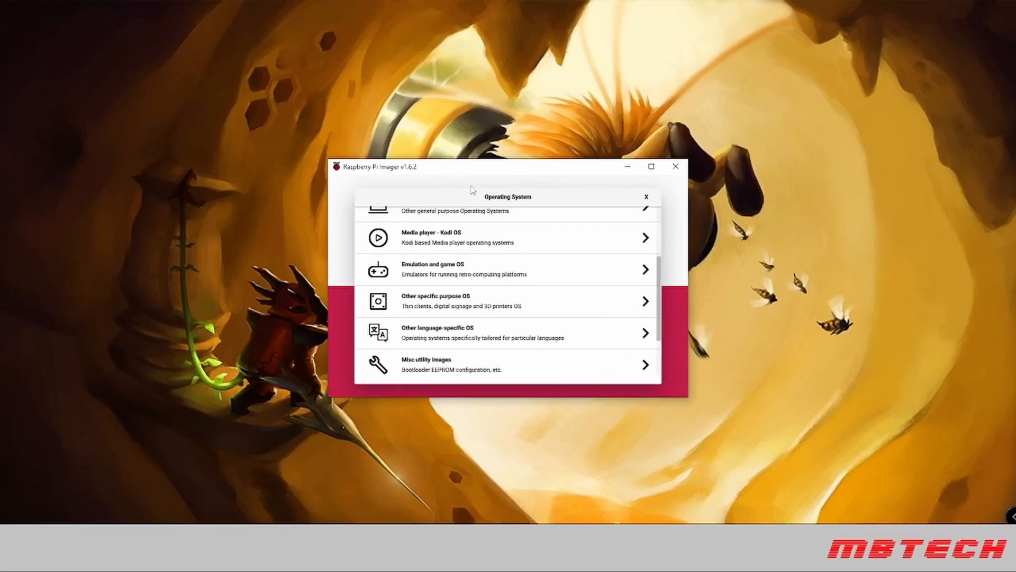
- Choose OctoPi (stable) from the specific-purpose operating systems in Raspberry Pi Imager
click(437, 309)
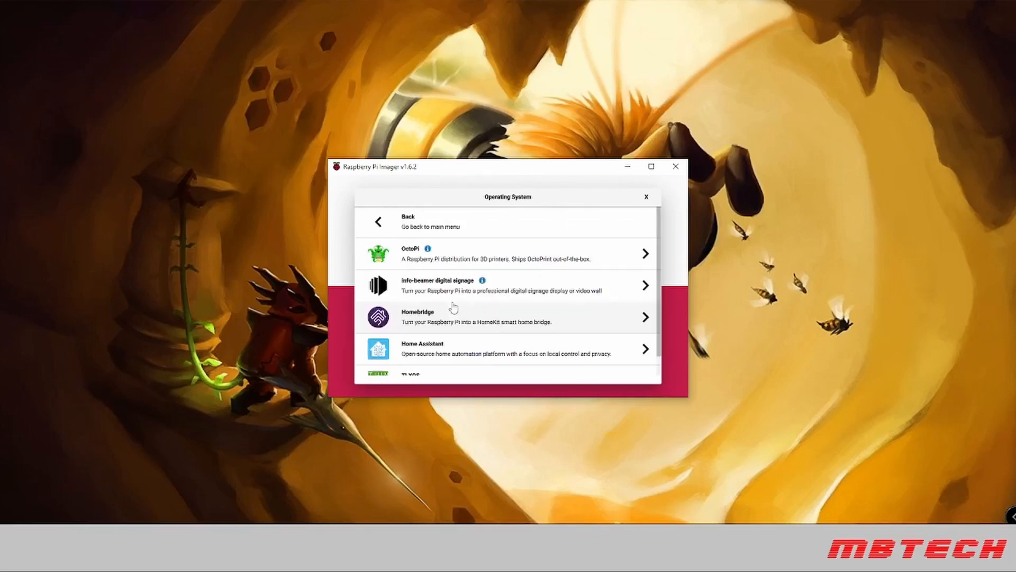
click(413, 259)
click(432, 273)
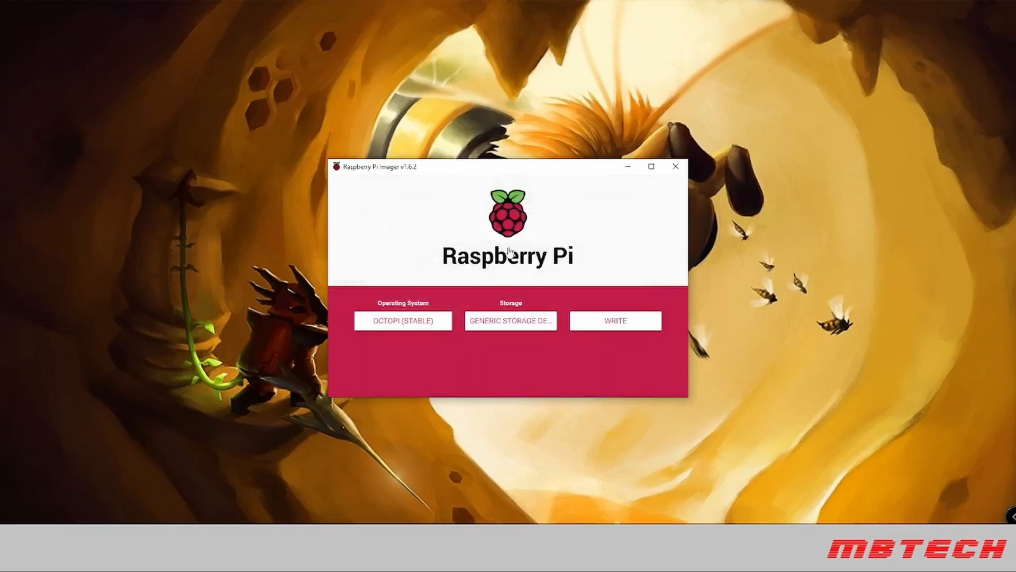
- Select the 15.6 GB Generic STORAGE DEVICE as the target and request writing
click(511, 321)
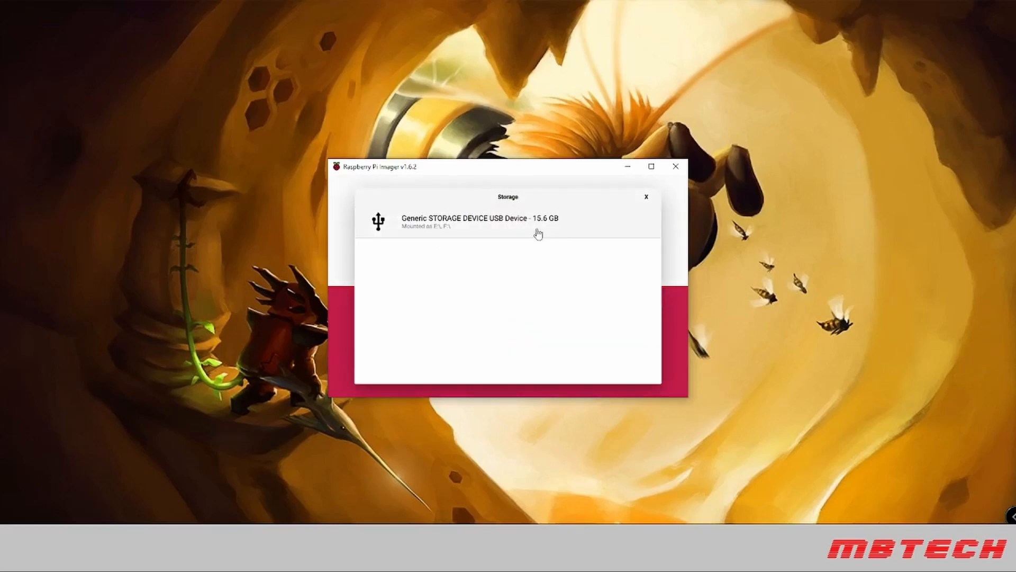
click(483, 233)
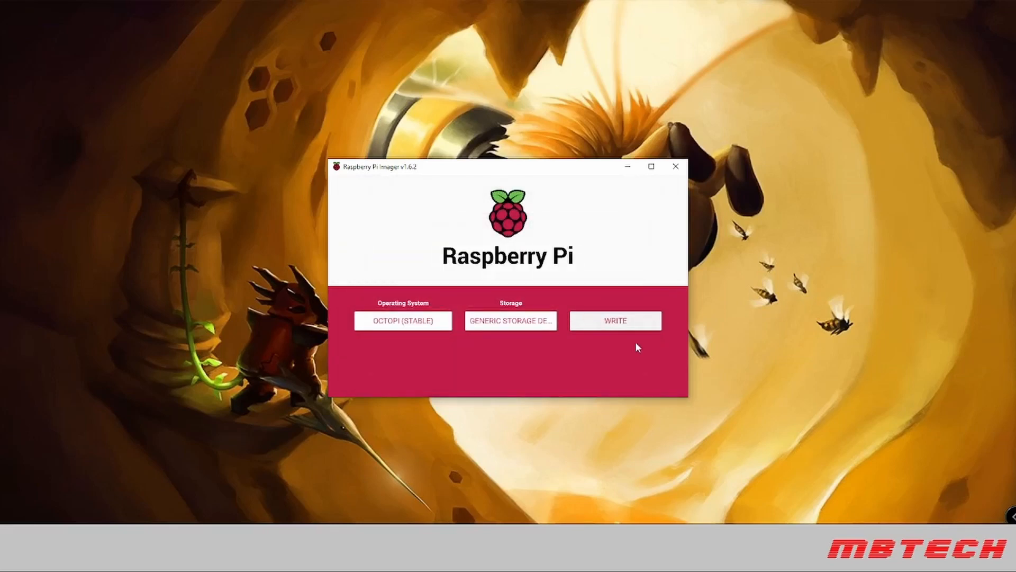
click(634, 321)
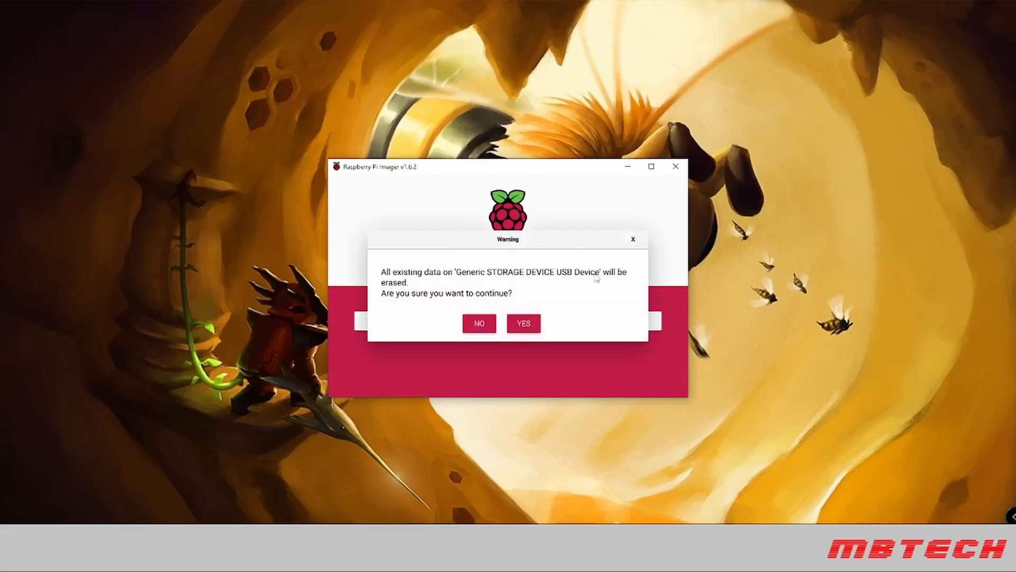
- Confirm the erase warning, let OctoPi (stable) finish writing, and dismiss Write Successful
click(536, 323)
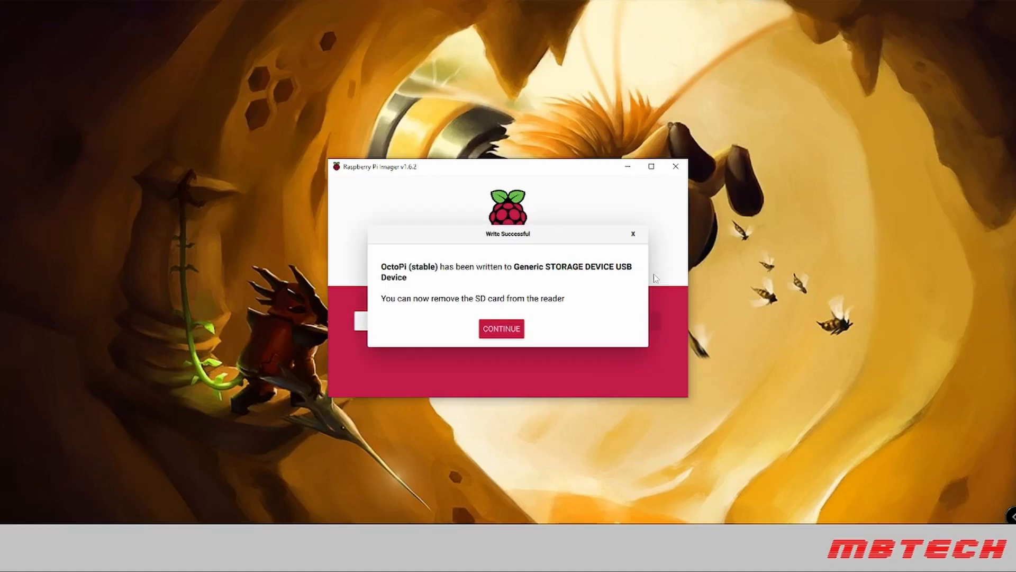
click(507, 331)
- Close the Imager, note octopi at 192.168.1.106 in UniFi, and go to the OctoPrint wizard
click(676, 167)
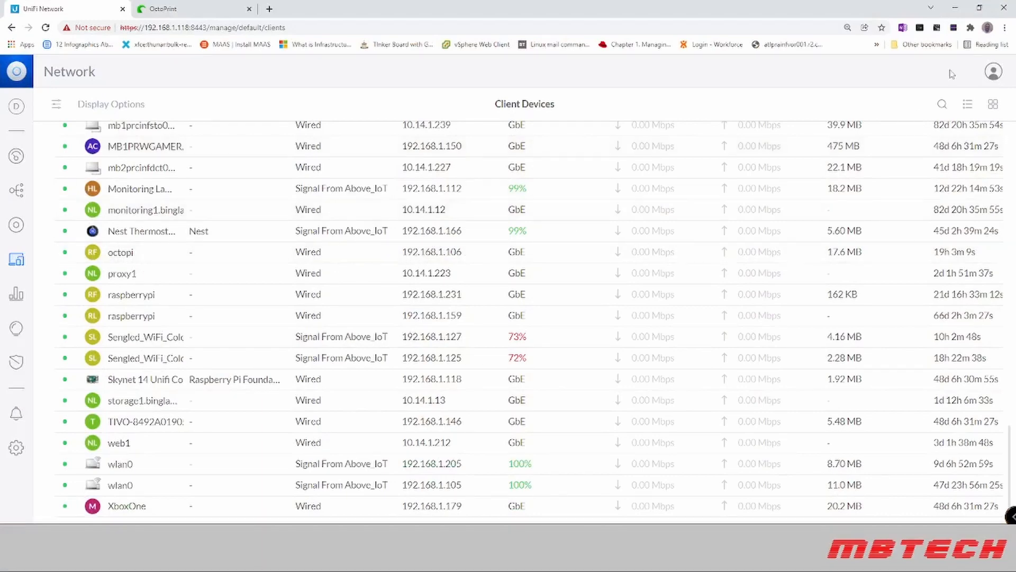
click(956, 11)
click(161, 9)
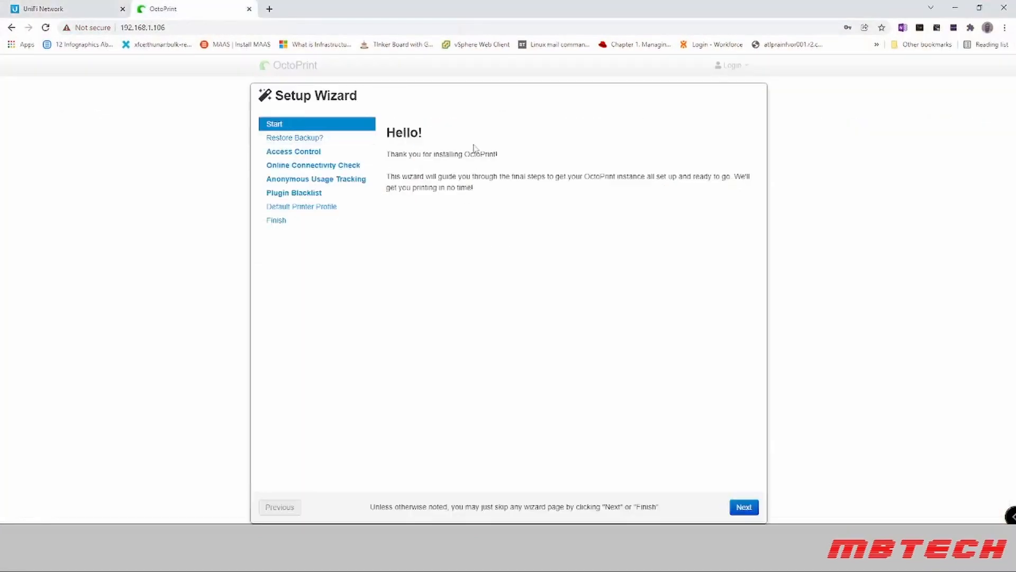
- Enlarge the page, pass the welcome page, and skip backup restore to reach Access Control
key(ctrl+plus)
key(ctrl+plus)
key(ctrl+plus)
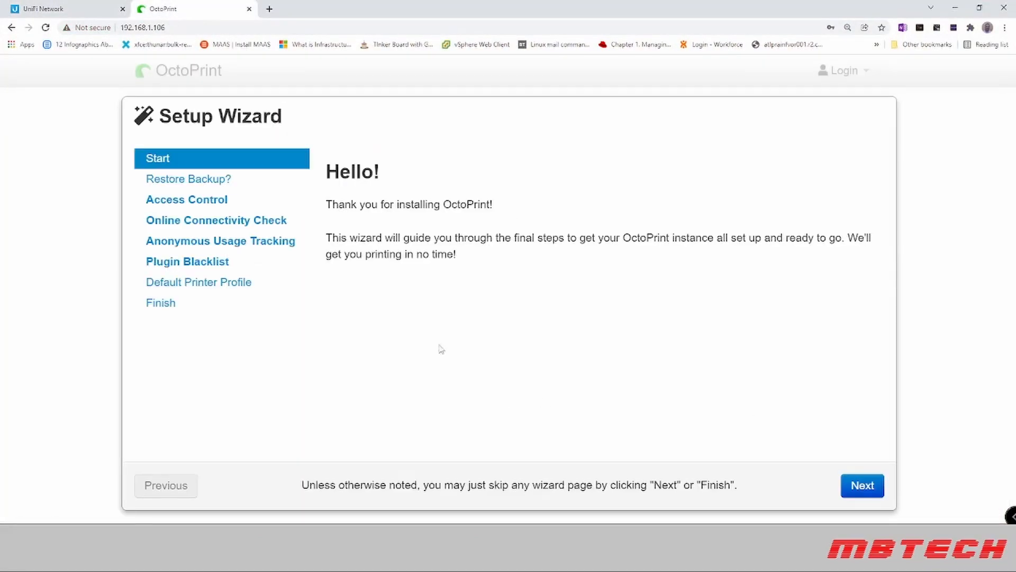
click(860, 493)
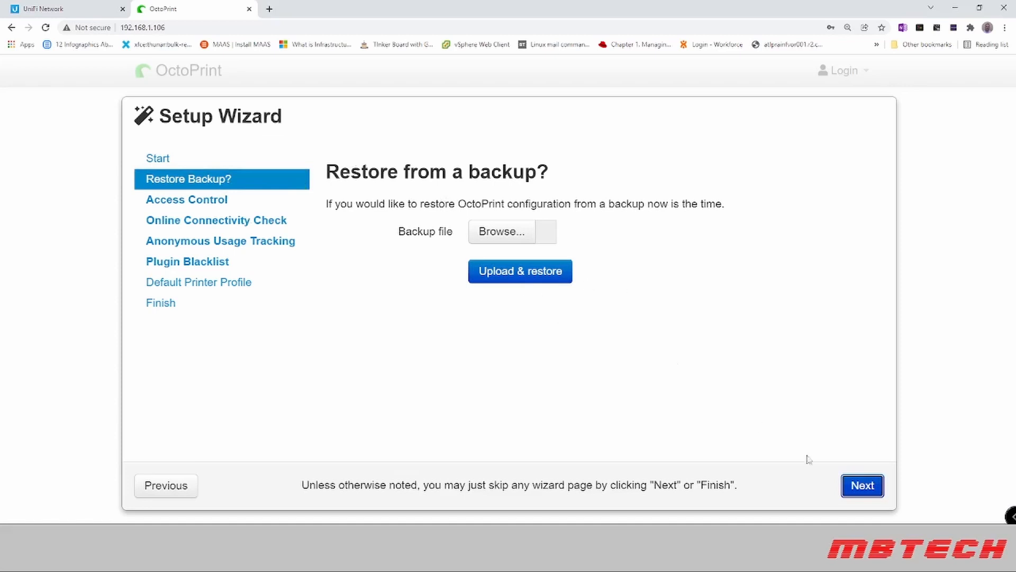
click(863, 485)
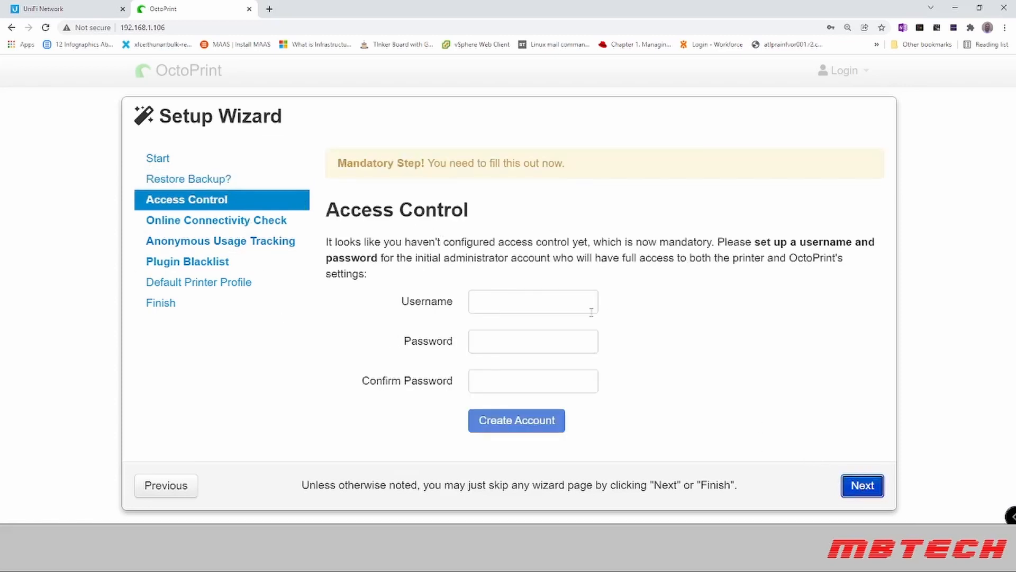
- Create the administrator account with the chosen username and password
click(547, 305)
text(mbingham)
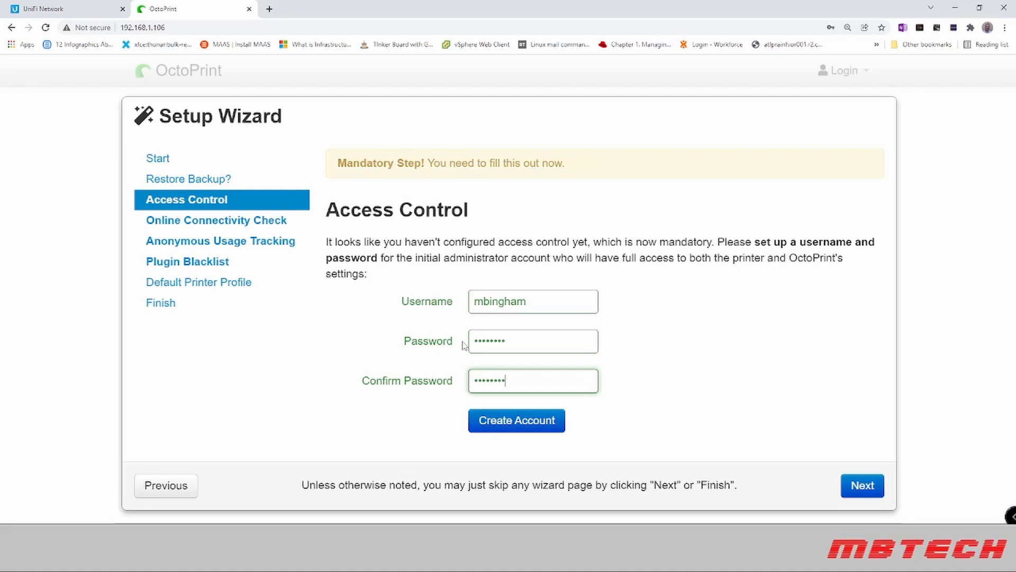
click(643, 294)
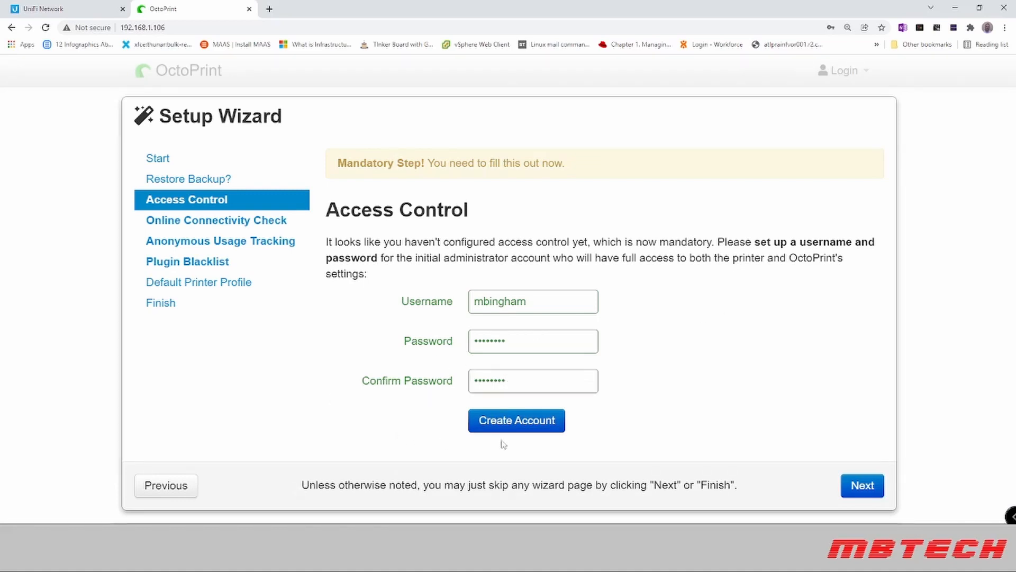
click(508, 423)
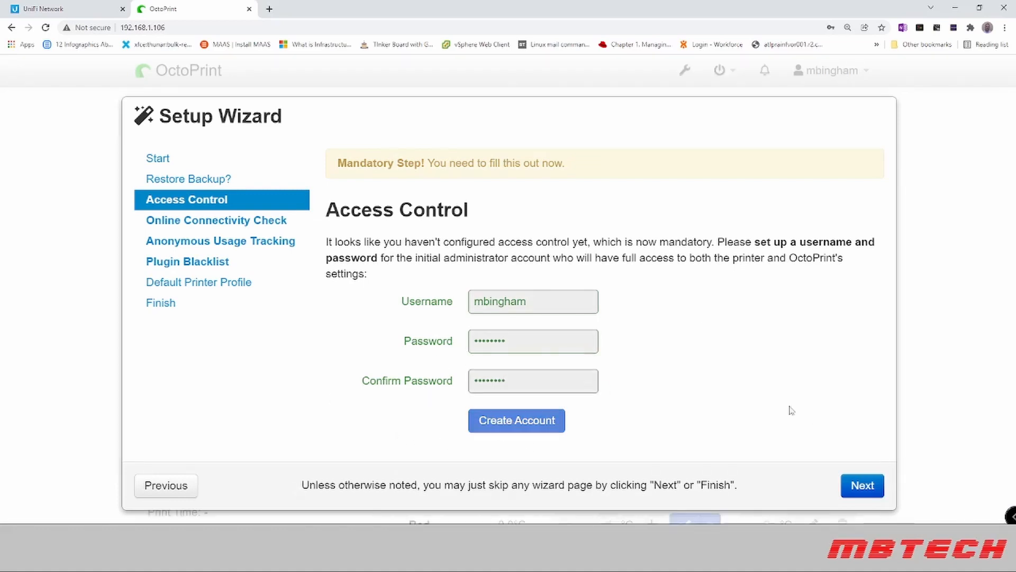
- Enable the online connectivity check and plugin blacklist processing, advancing to the printer profile
click(853, 478)
scroll(522, 233, down, 5)
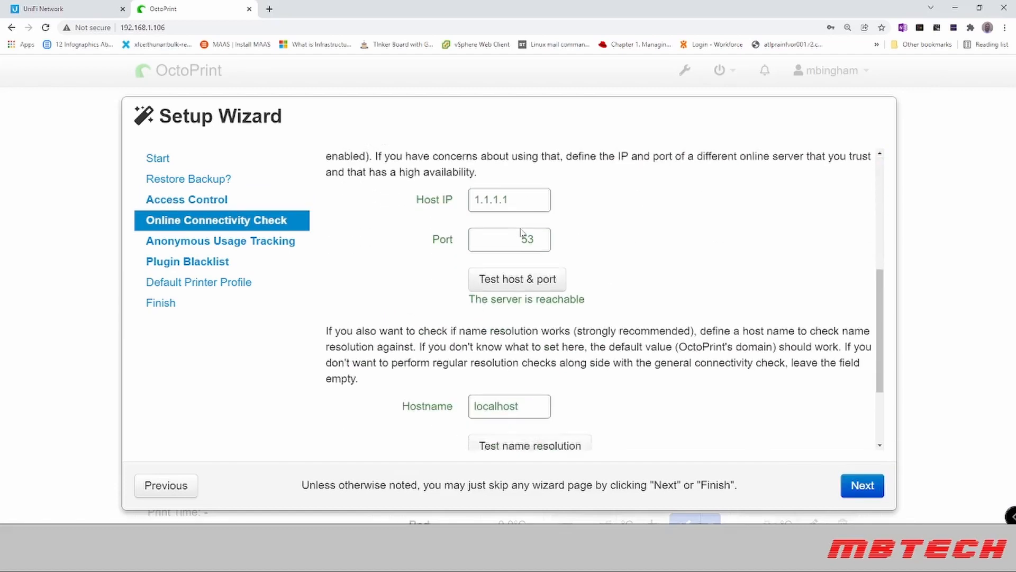
scroll(521, 233, down, 2)
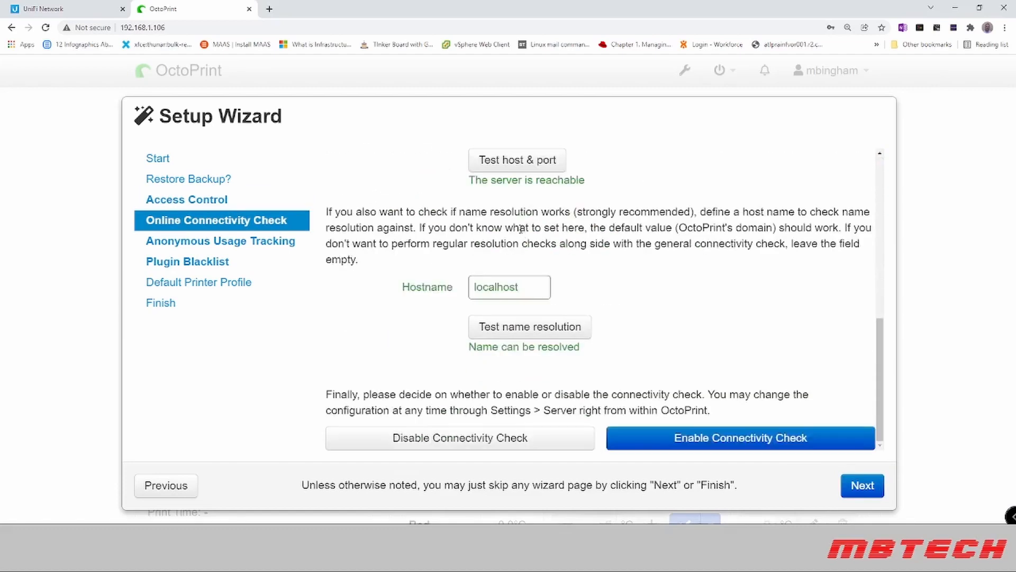
click(766, 450)
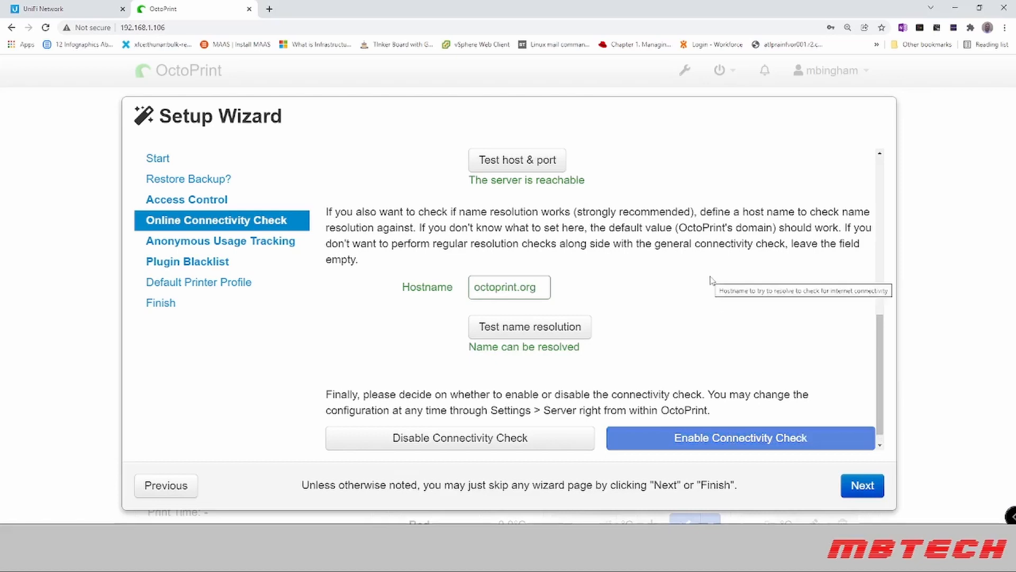
click(867, 489)
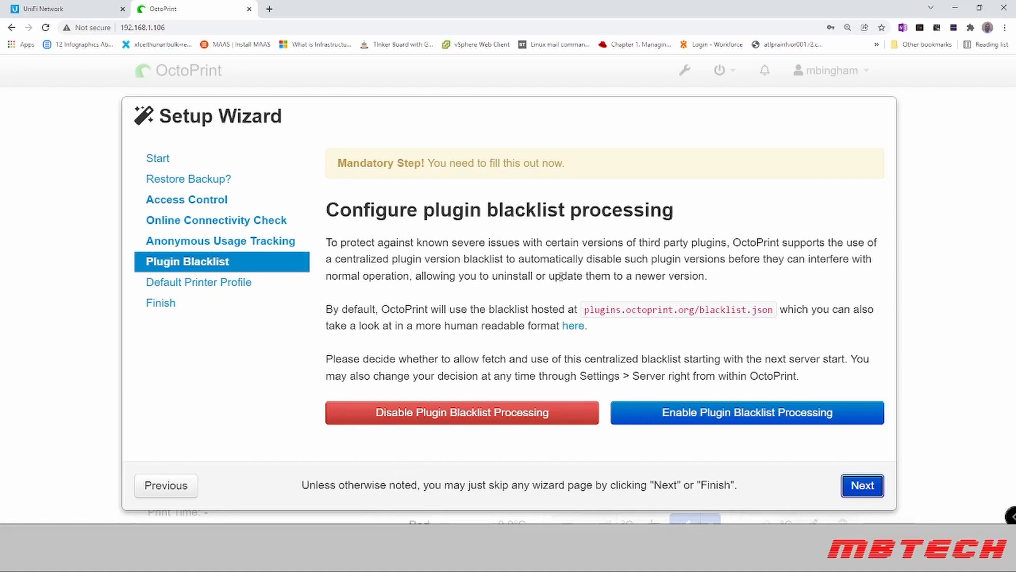
click(767, 412)
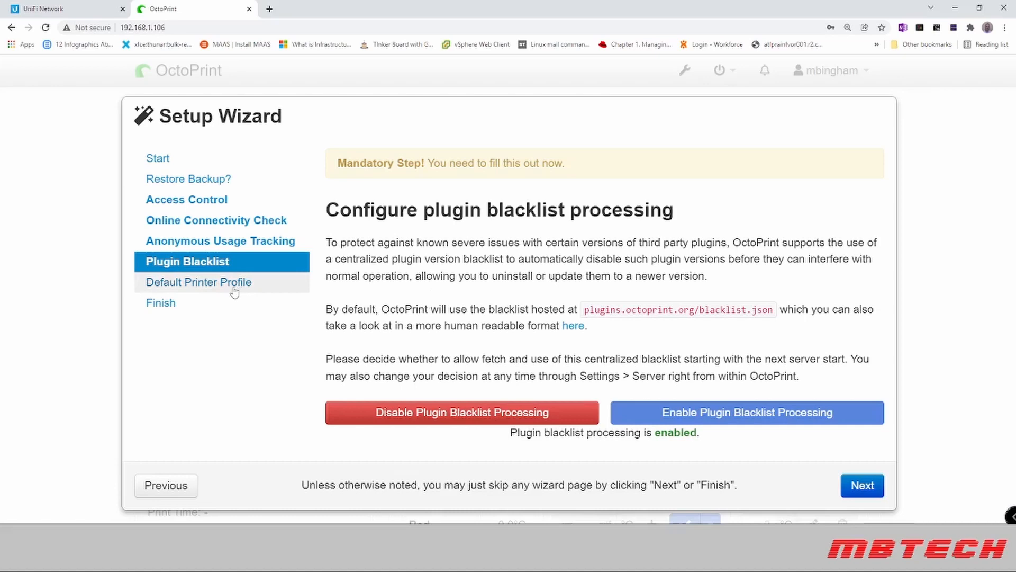
click(863, 485)
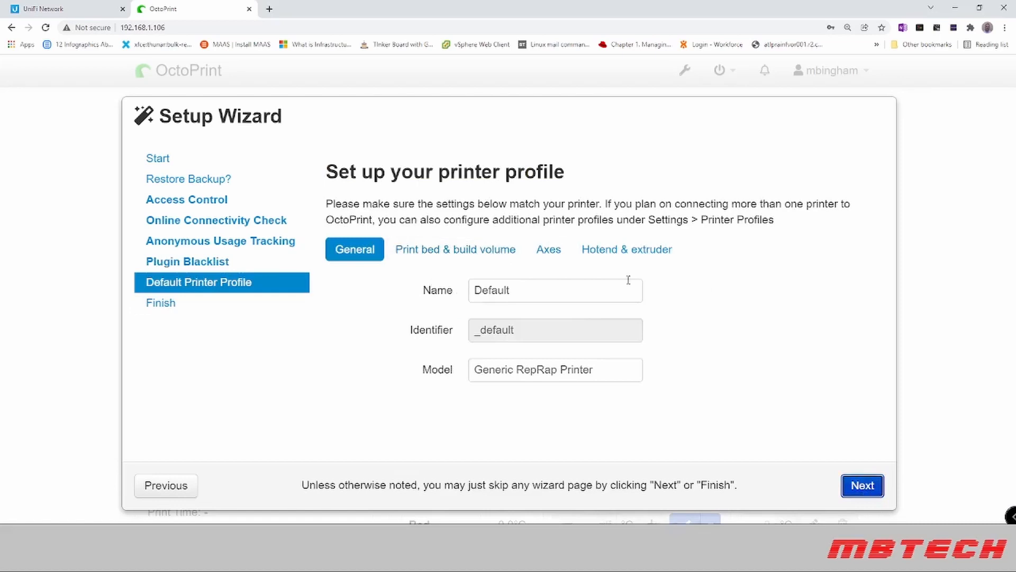
- Rename the printer profile to Ender 3 Pro and set Height (Z) to 250 mm
double_click(495, 293)
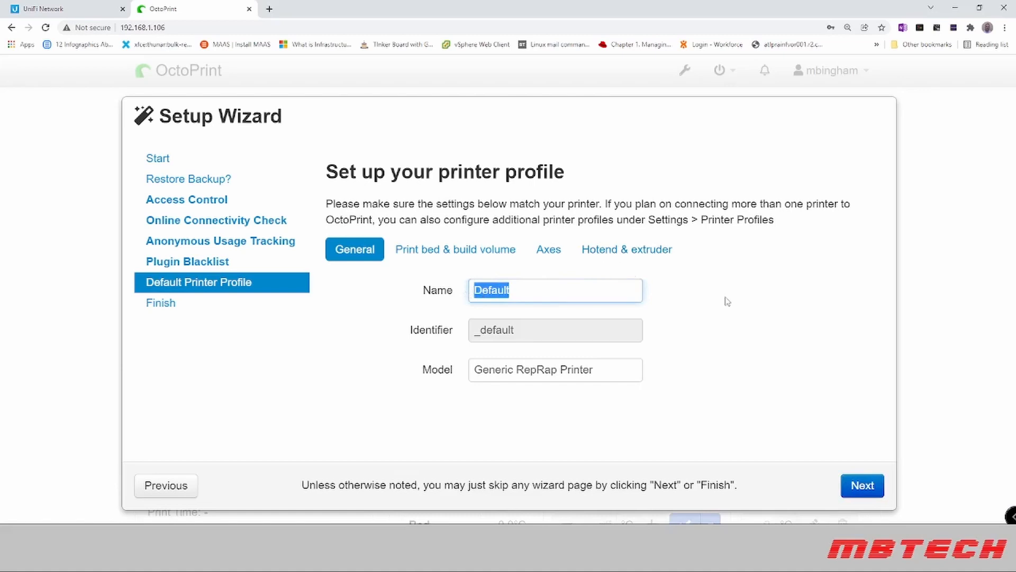
text(Ender 3 Pro)
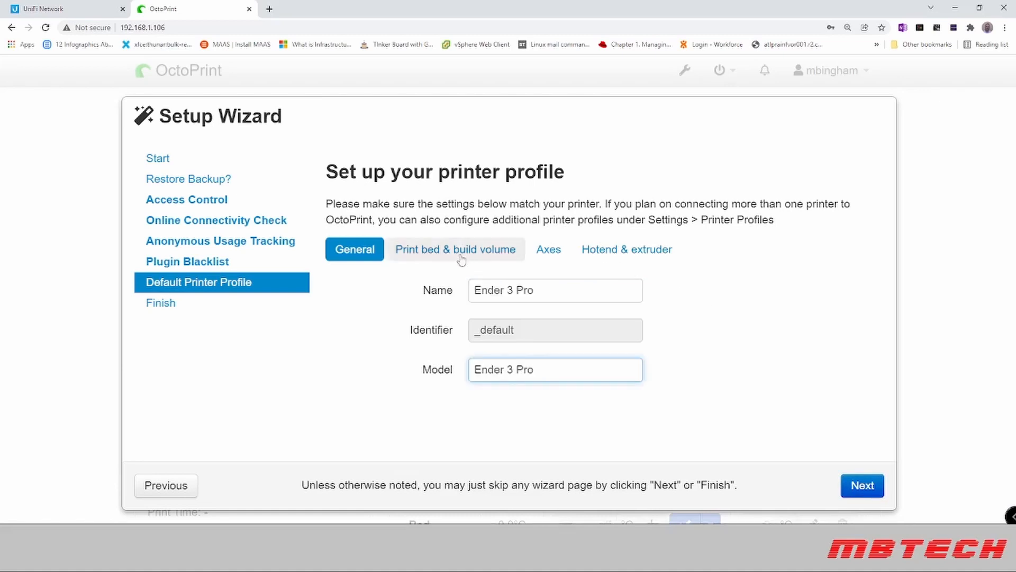
click(463, 250)
scroll(473, 227, down, 2)
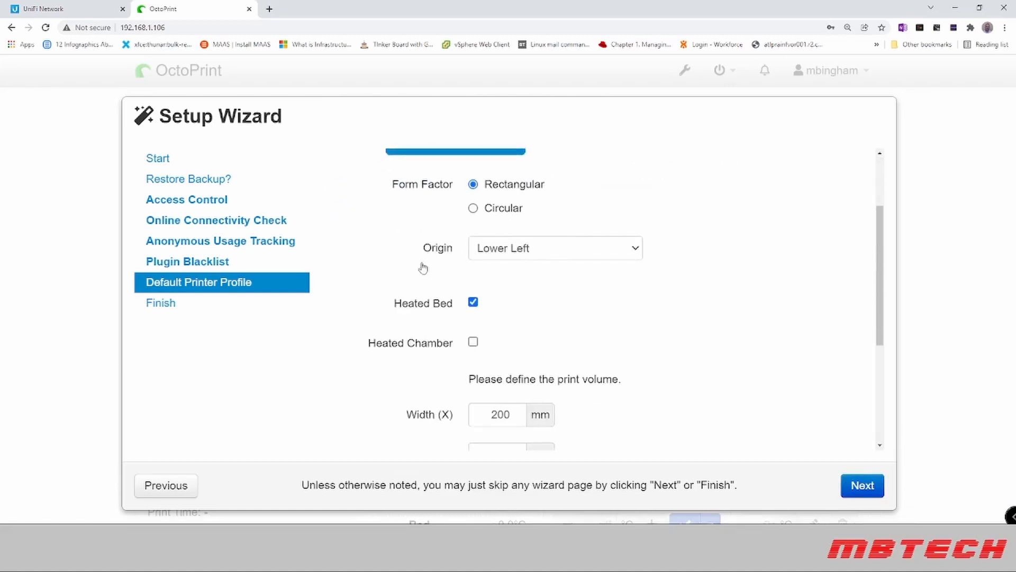
scroll(418, 349, down, 2)
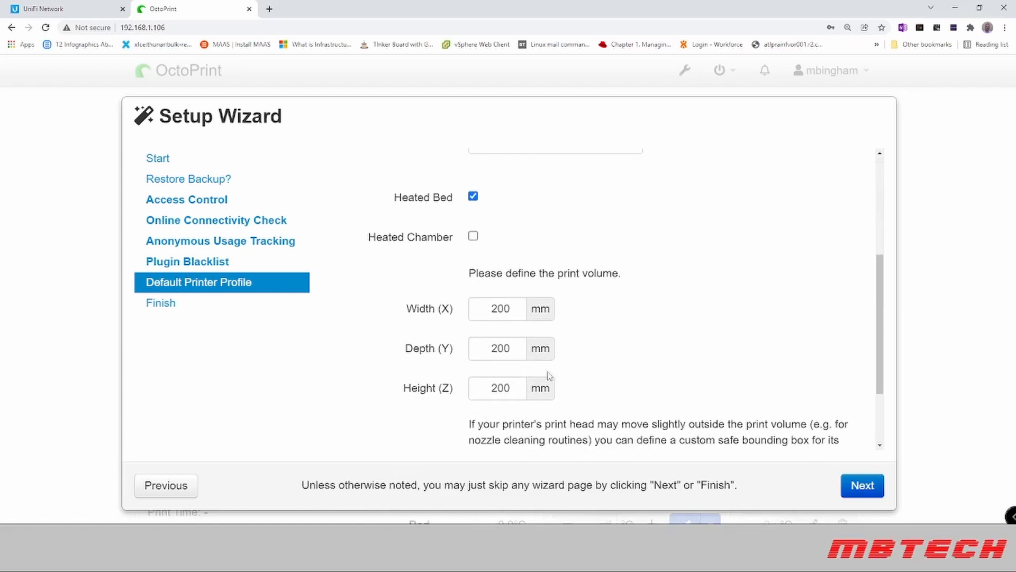
click(515, 386)
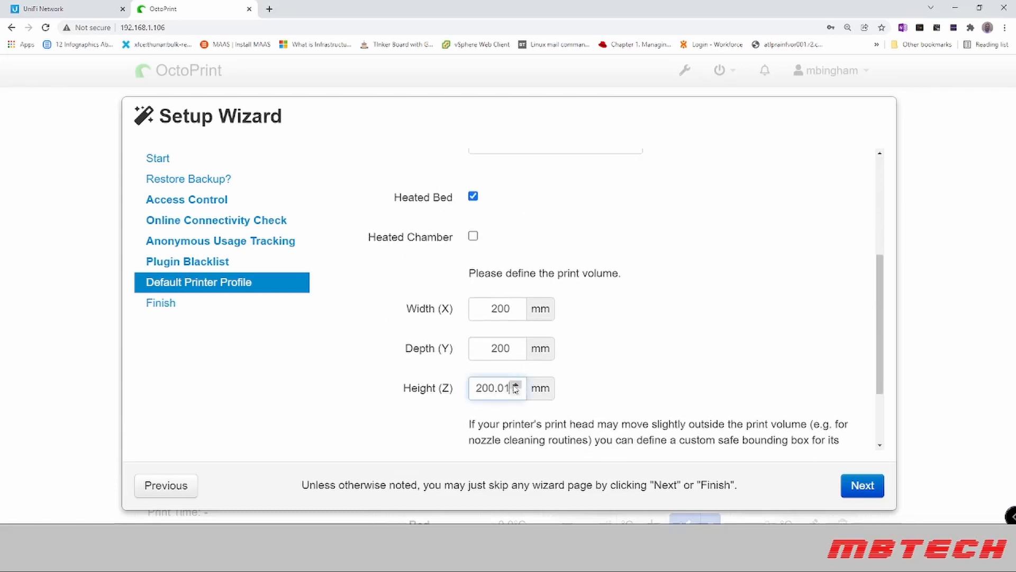
click(515, 385)
drag(478, 388, 521, 386)
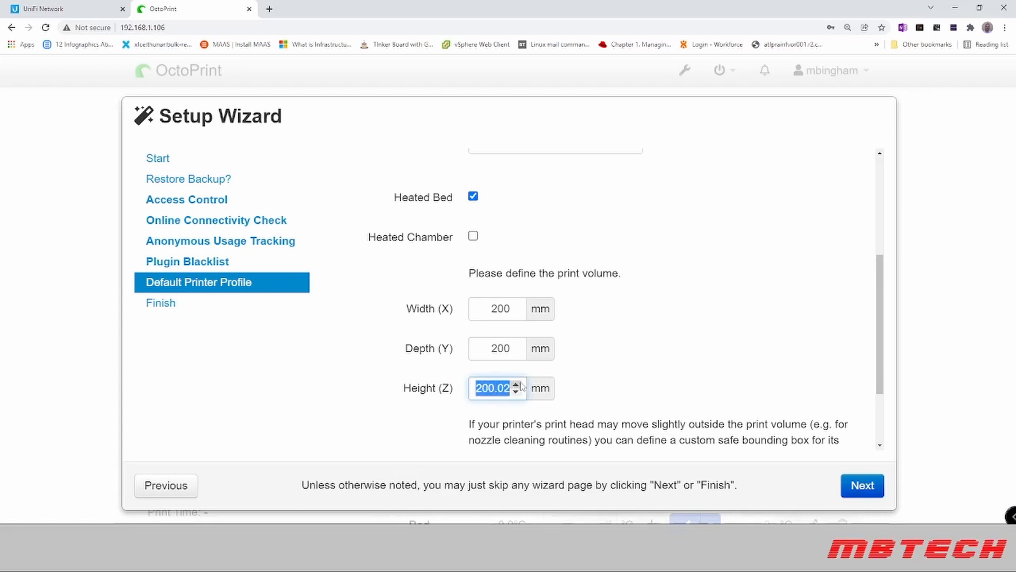
text(250)
click(682, 366)
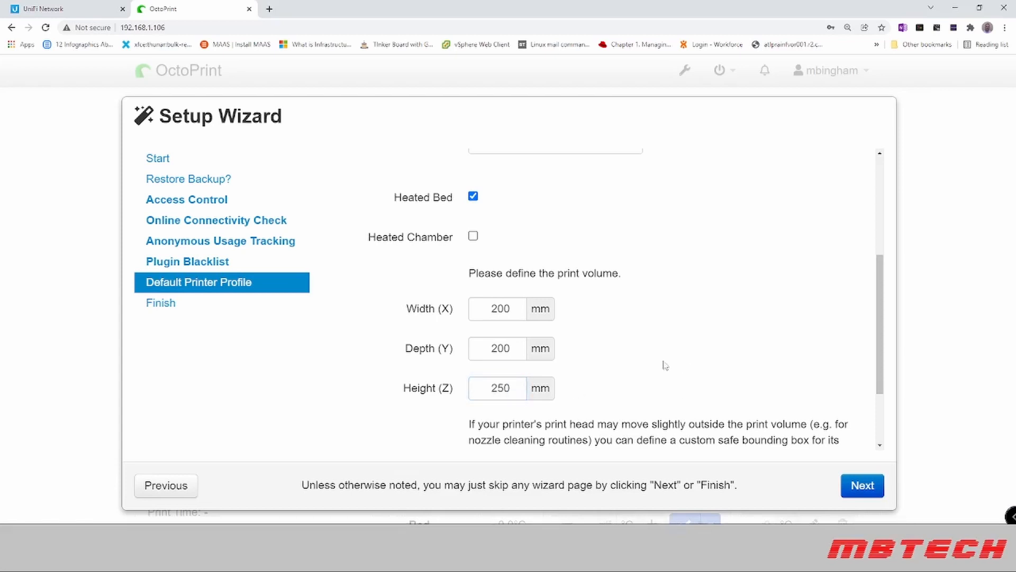
scroll(686, 420, up, 4)
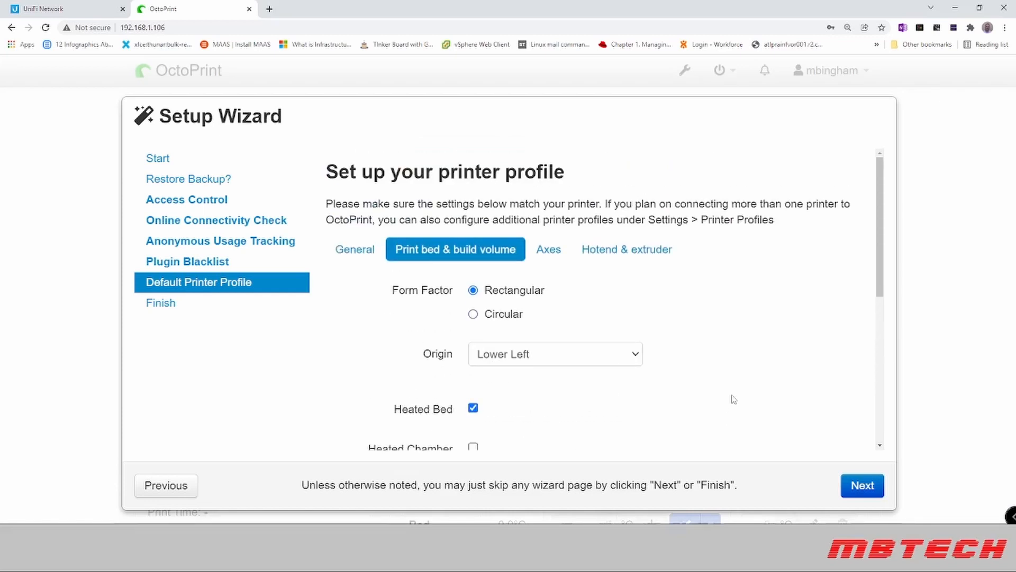
- Review the name, build volume, axes and extruder tabs, then accept the profile
click(357, 249)
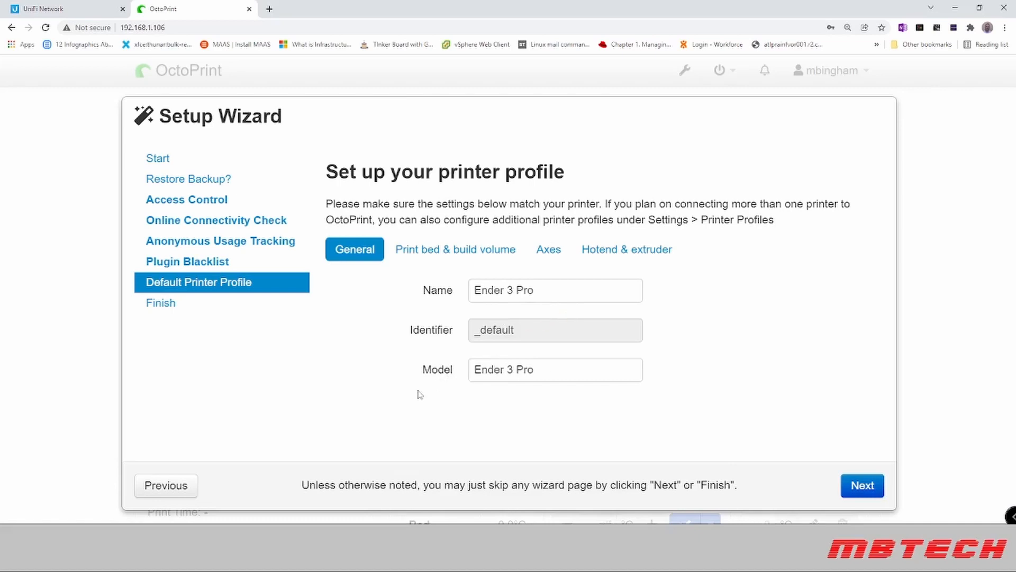
click(428, 256)
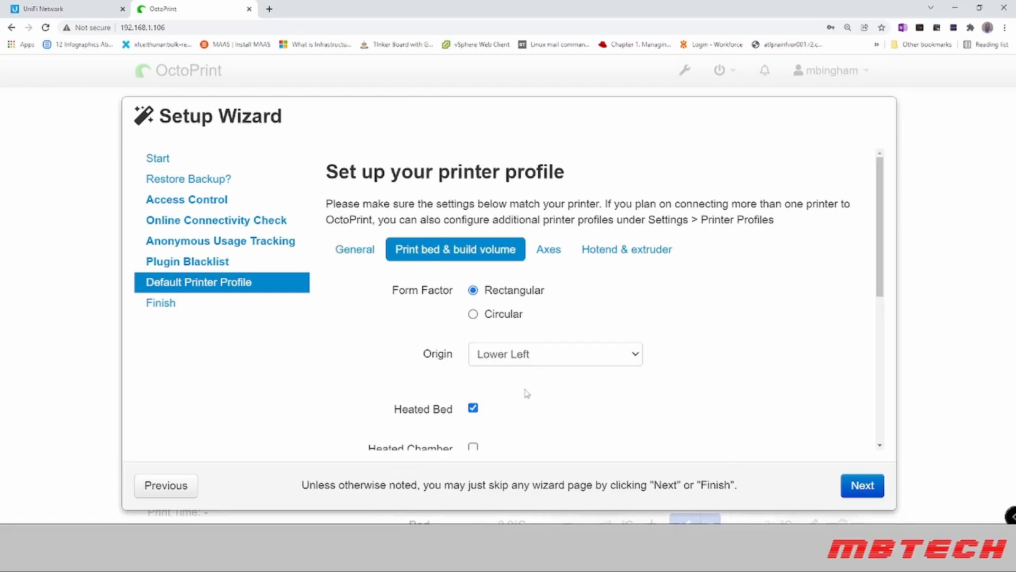
scroll(526, 390, down, 5)
scroll(492, 352, down, 1)
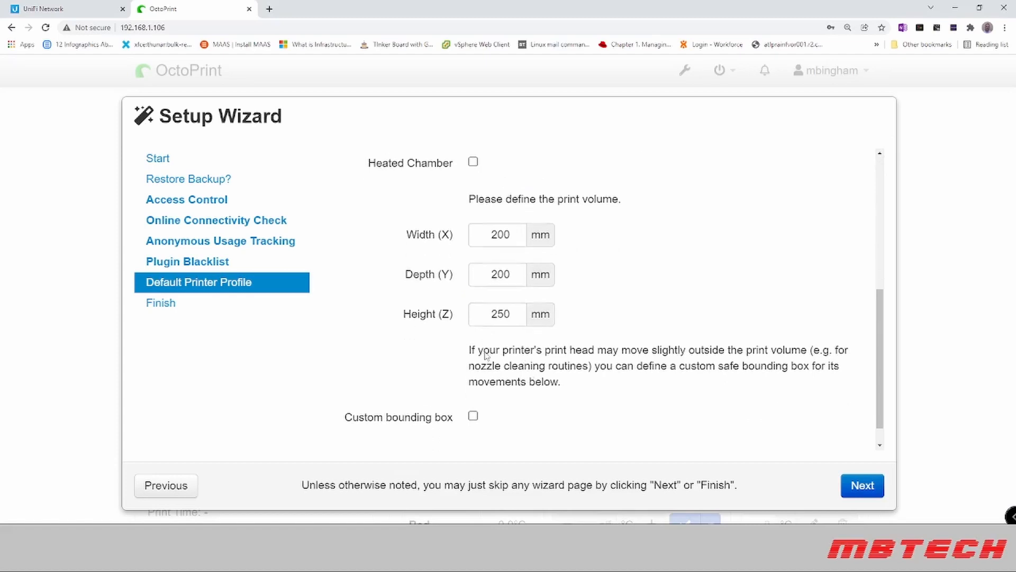
scroll(493, 349, up, 6)
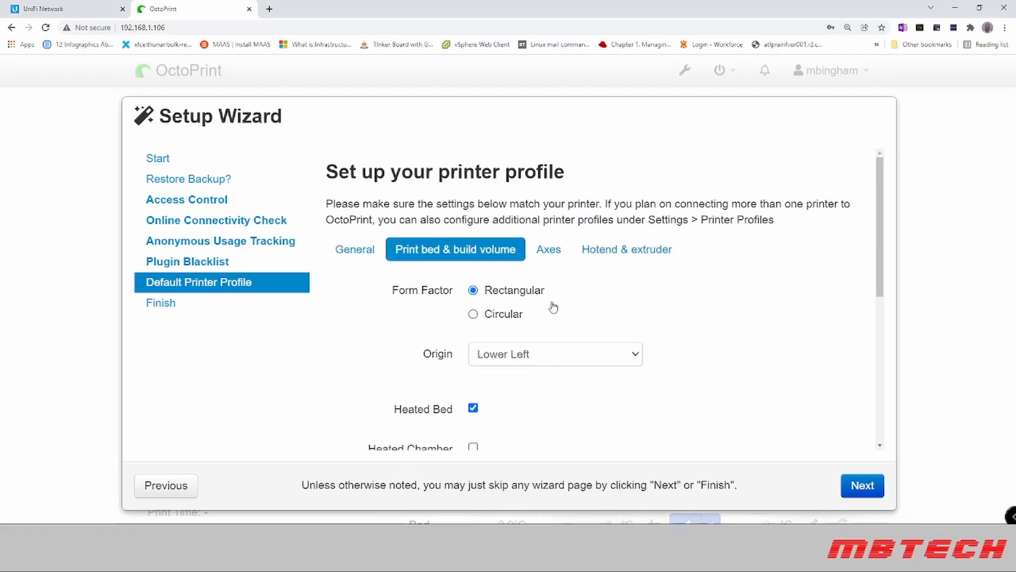
click(553, 248)
scroll(548, 319, down, 1)
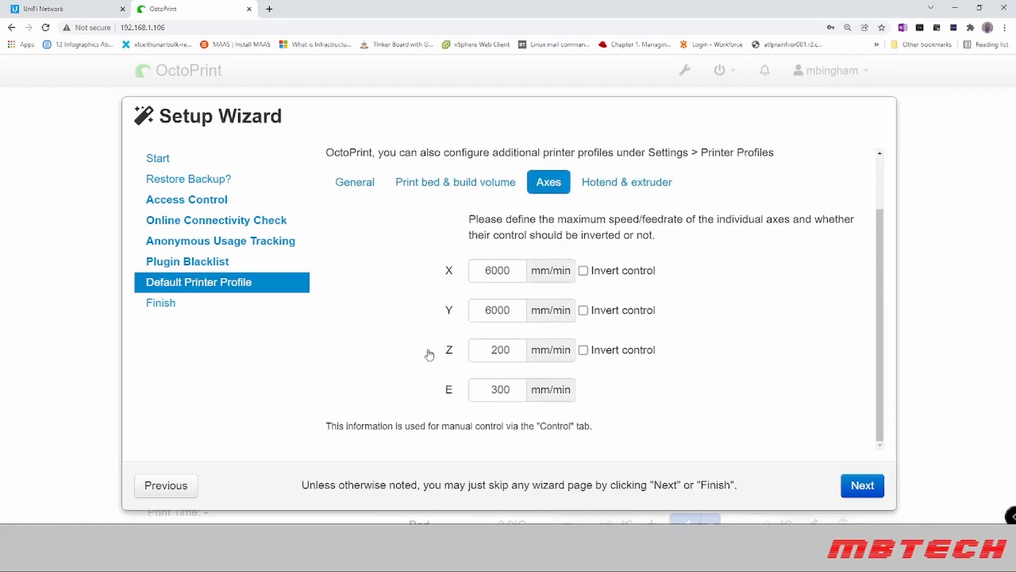
scroll(427, 354, up, 1)
click(645, 256)
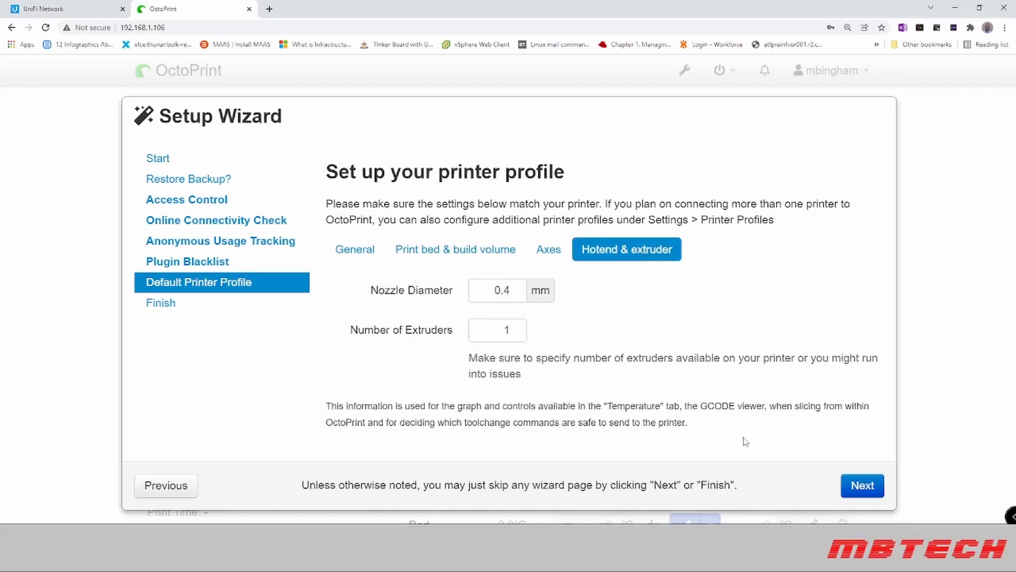
click(855, 484)
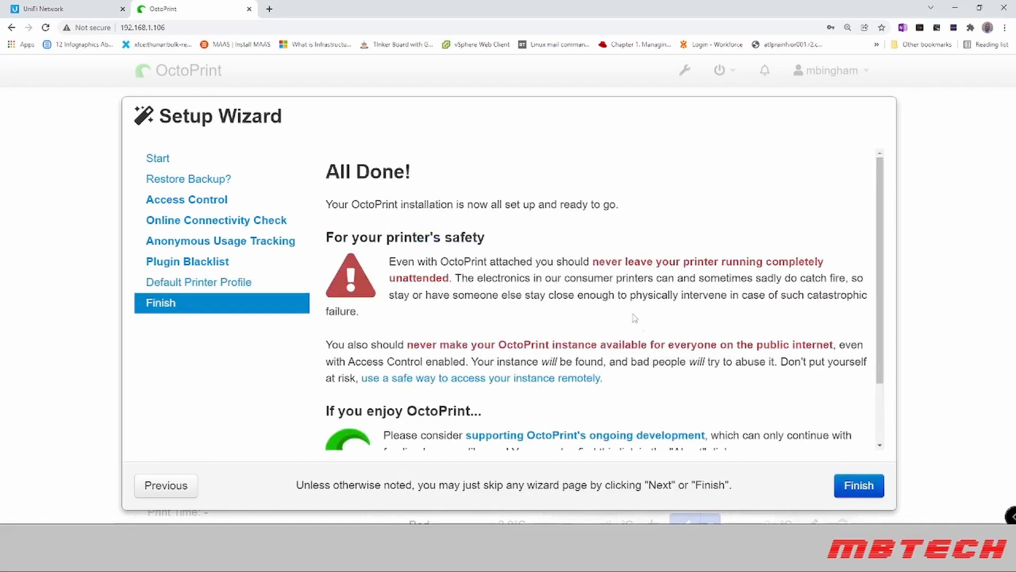
- Finish the wizard and connect the Ender 3 Pro, showing Operational at 18.1°C
scroll(635, 317, down, 2)
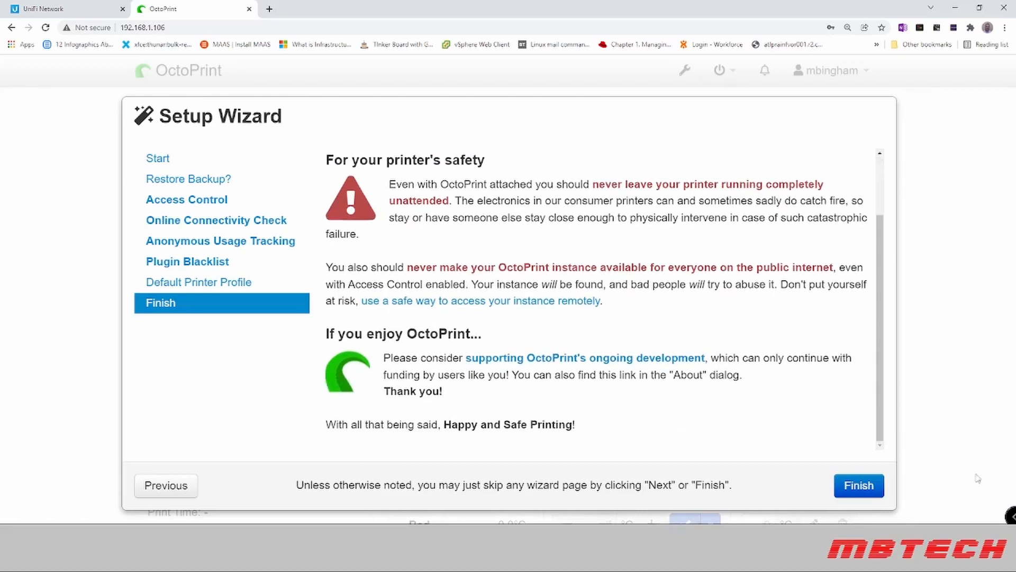
click(859, 485)
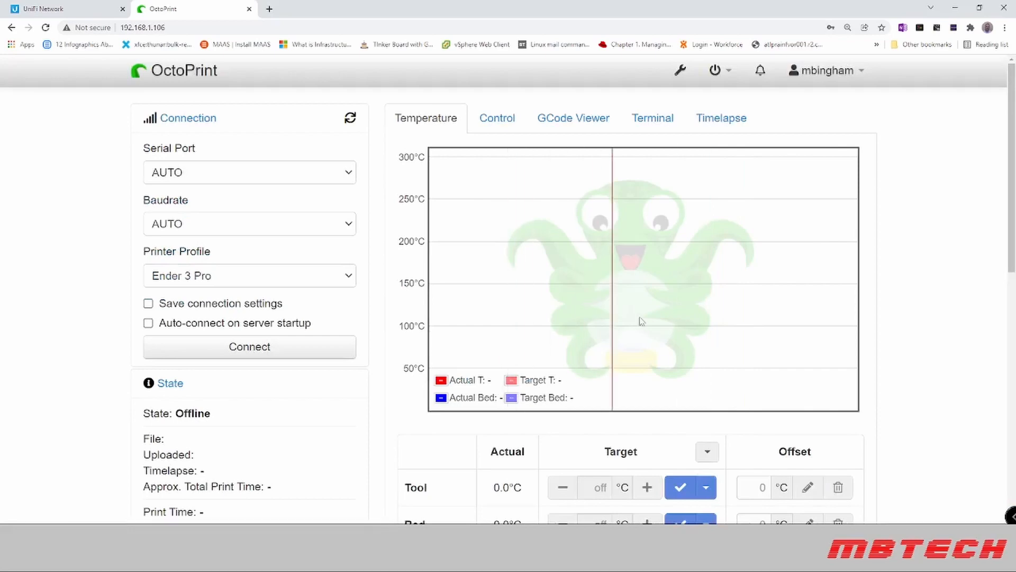
click(264, 352)
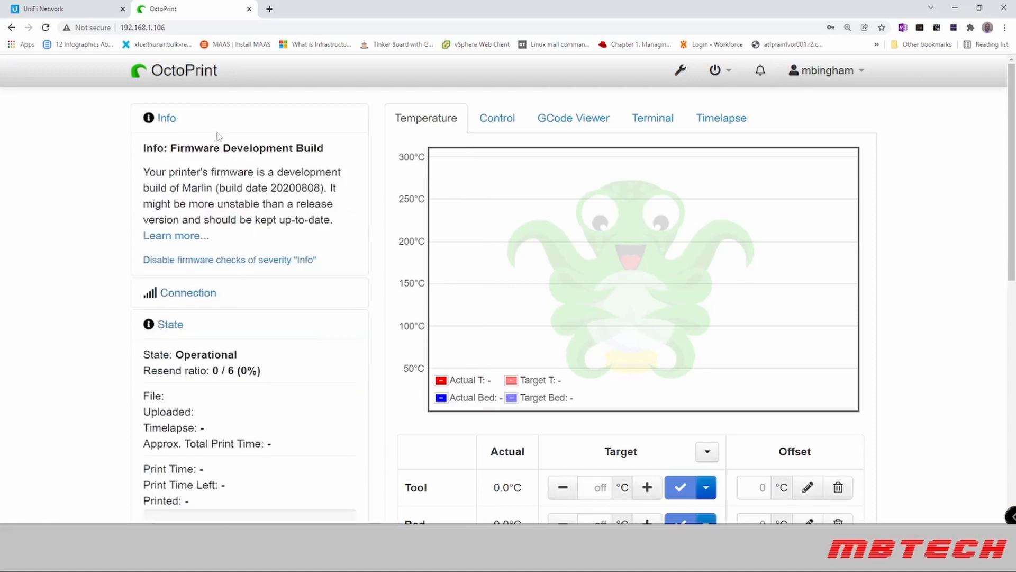
scroll(112, 310, down, 10)
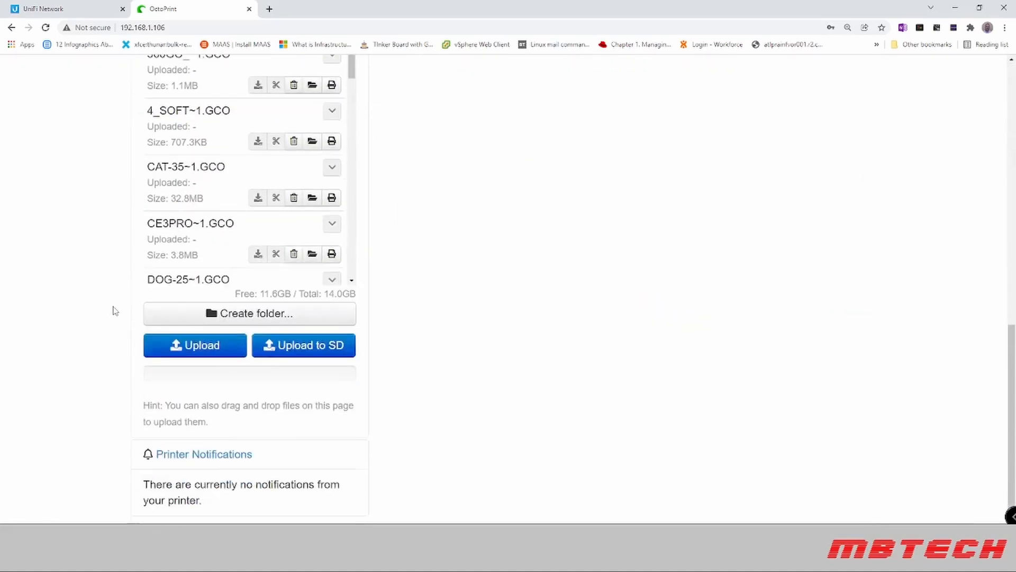
scroll(116, 309, up, 4)
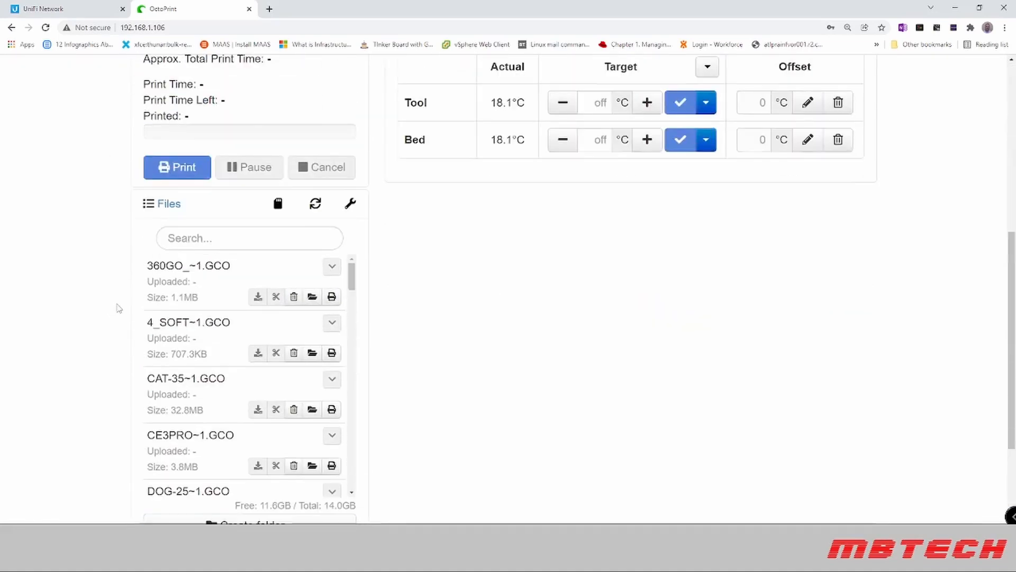
scroll(119, 308, up, 7)
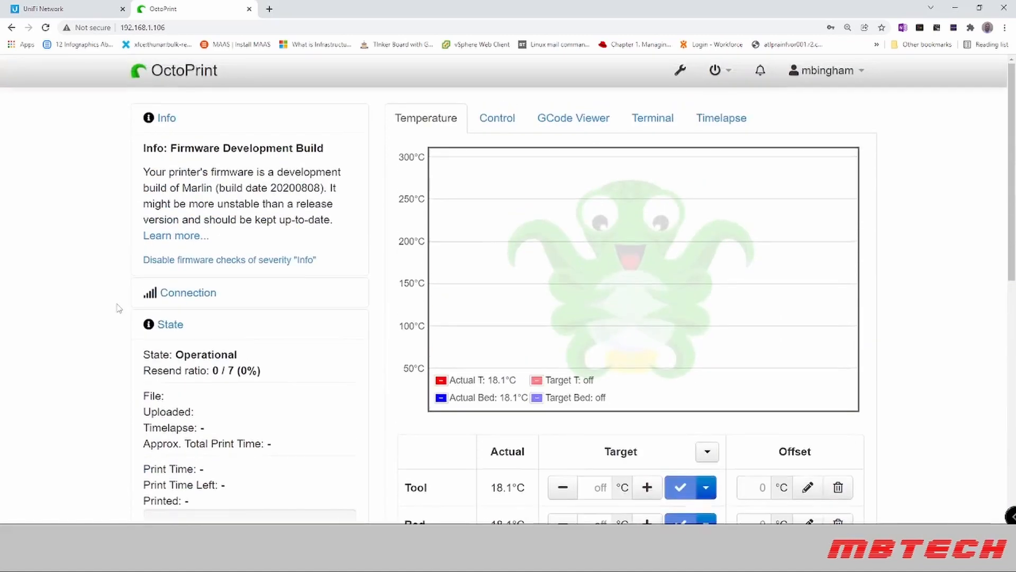